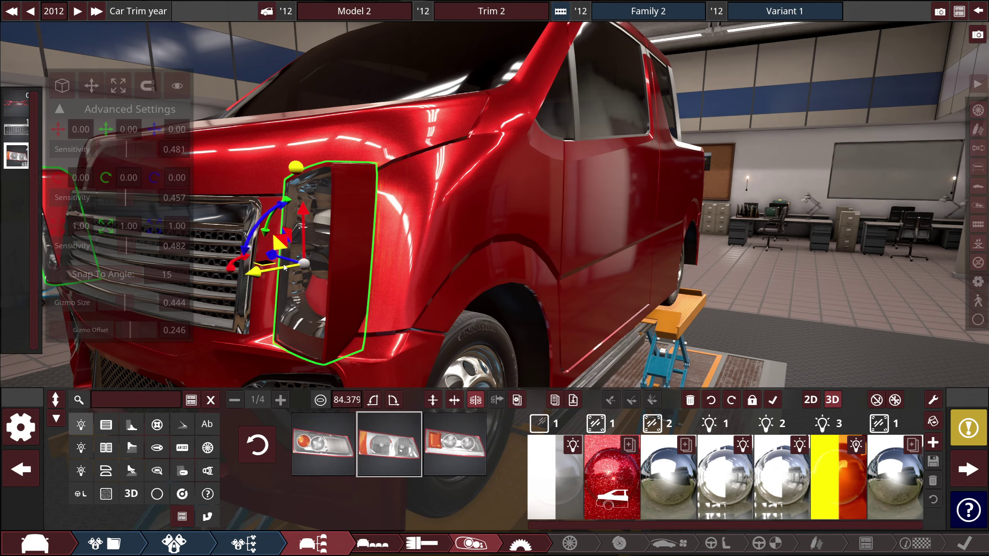
Step: Shift the 3D-placed headlight slightly along the van's front corner and check it from the front
drag(506, 265, 429, 220)
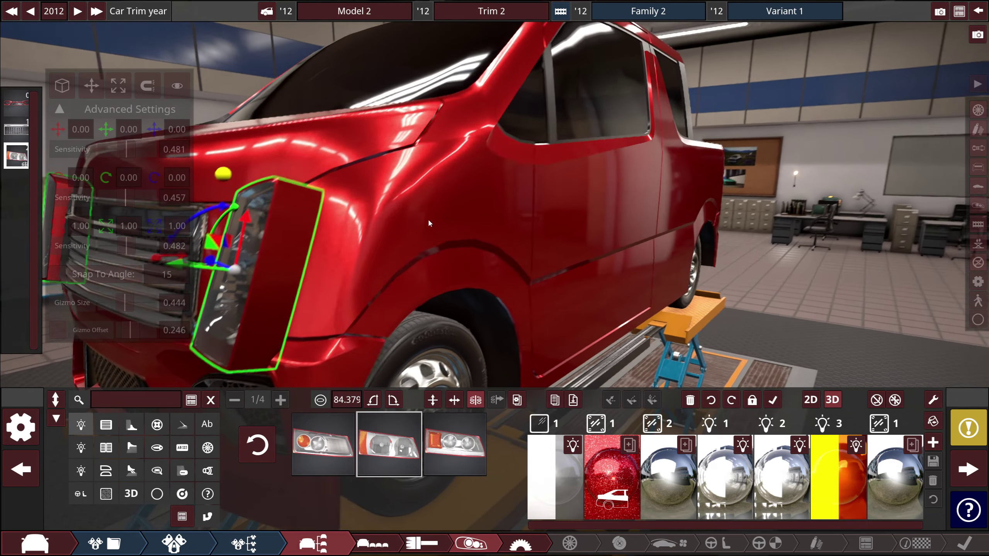
mouse_move(205, 262)
mouse_down()
mouse_move(249, 264)
mouse_move(218, 260)
mouse_up()
drag(532, 243, 668, 249)
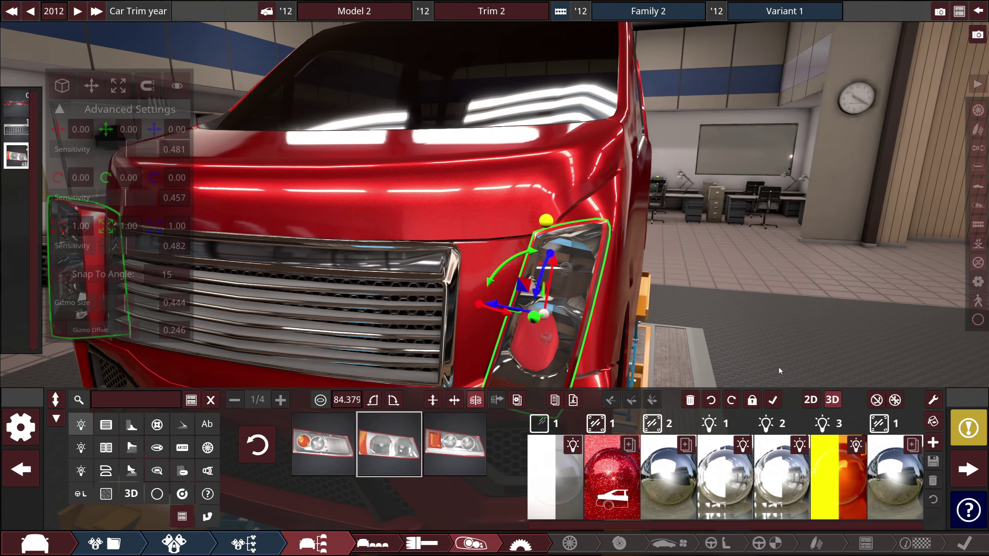
Step: Switch the headlight to 2D placement and adjust its fit on the front corner beside the grille
click(810, 401)
drag(549, 279, 569, 204)
scroll(545, 234, down, 3)
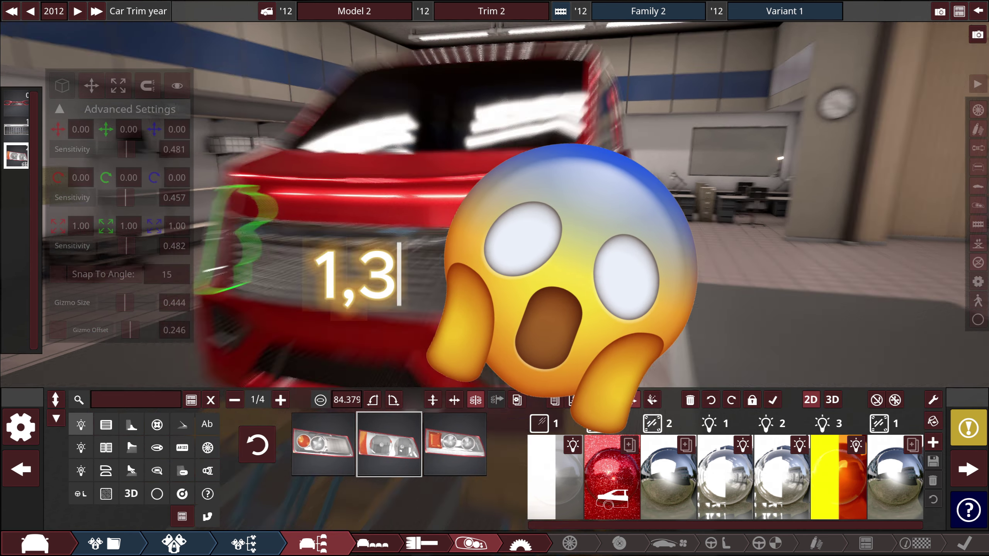
drag(545, 249, 553, 220)
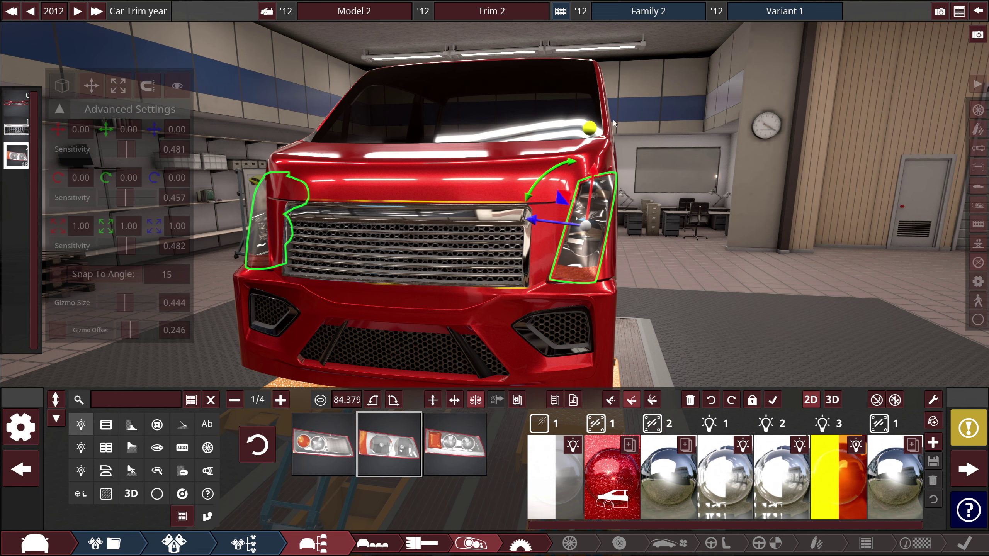
key(shift)
click(547, 237)
click(576, 238)
click(591, 141)
drag(599, 186, 596, 203)
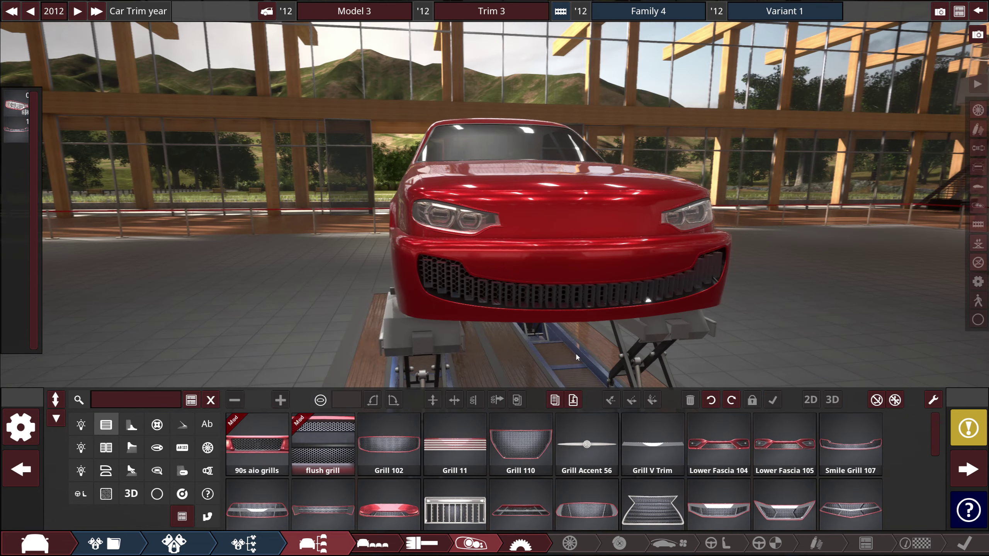
Step: Turn the lower bumper grille upside down by setting its fixture angle to 180°
drag(576, 355, 584, 278)
click(585, 283)
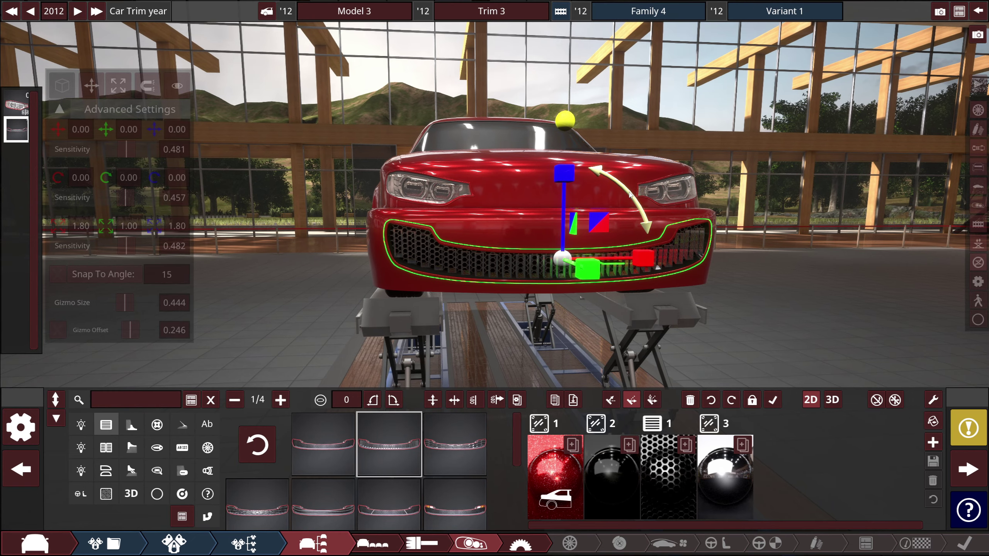
drag(631, 194, 823, 326)
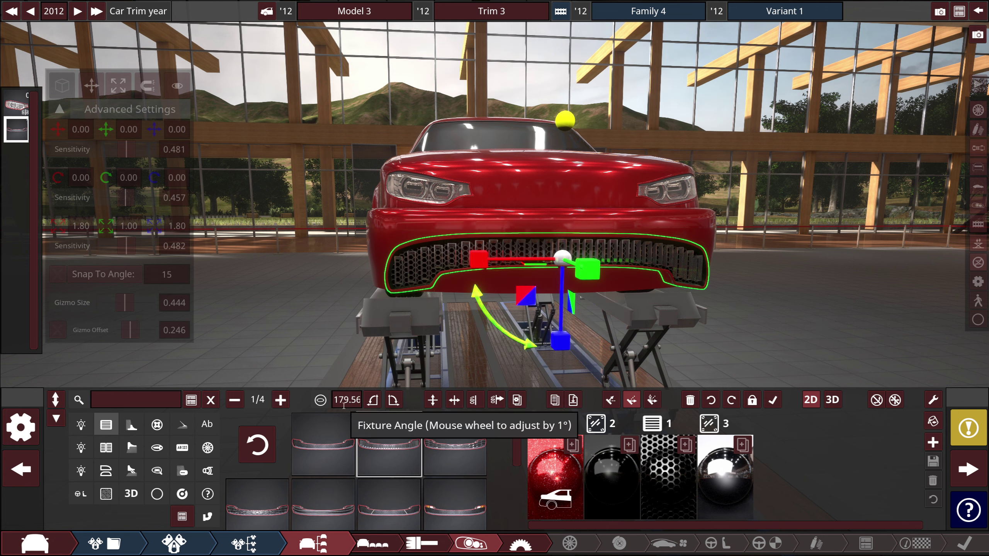
click(344, 405)
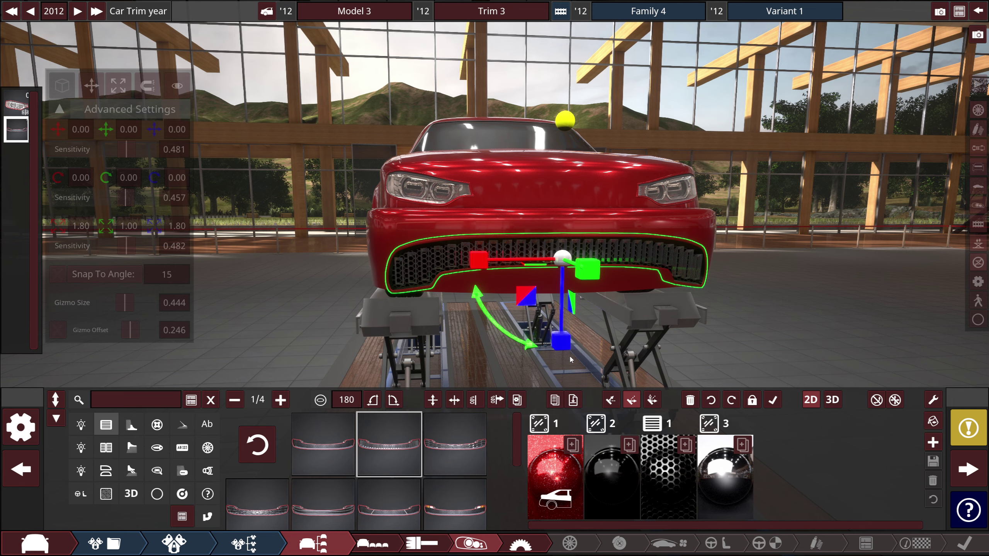
Step: Move the inverted grille slightly higher on the front bumper
drag(570, 358, 678, 1)
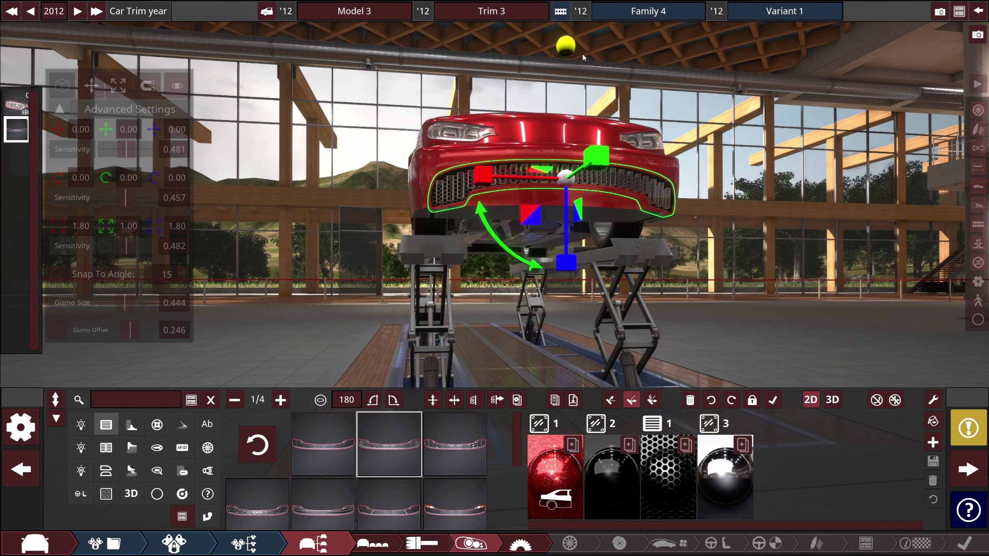
click(572, 49)
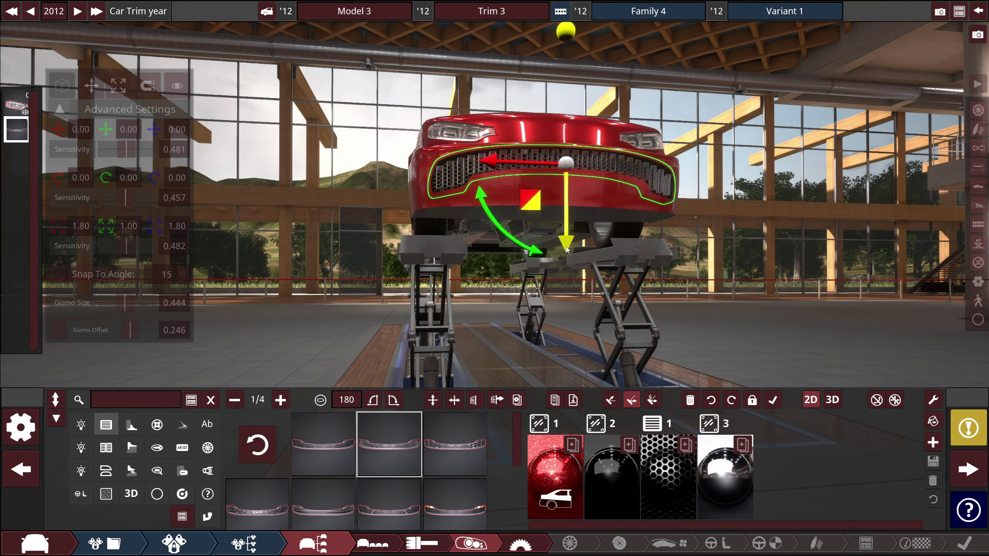
click(684, 234)
drag(682, 235, 699, 258)
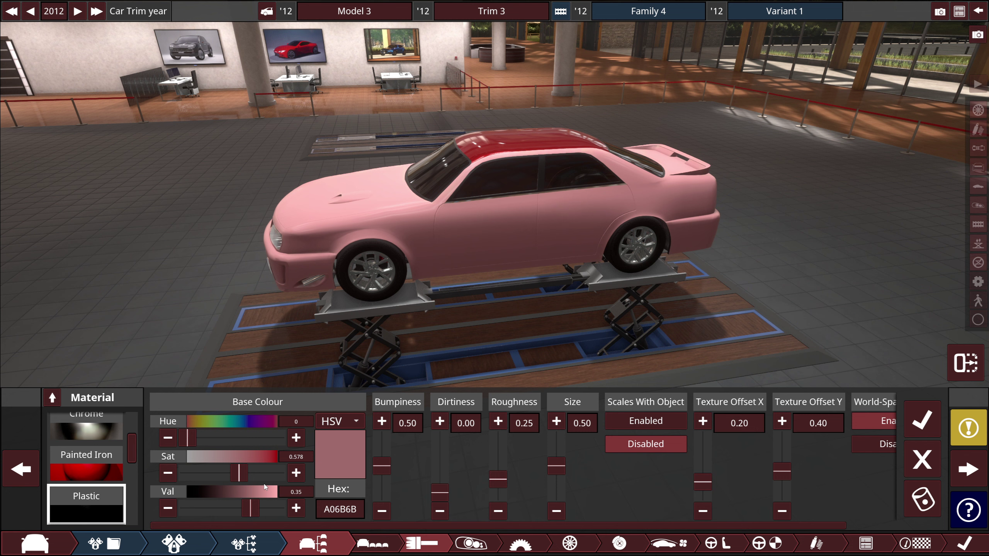
Step: Set the body's base colour to white (FFFFFF) and change its material from Plastic to Painted Iron
click(86, 504)
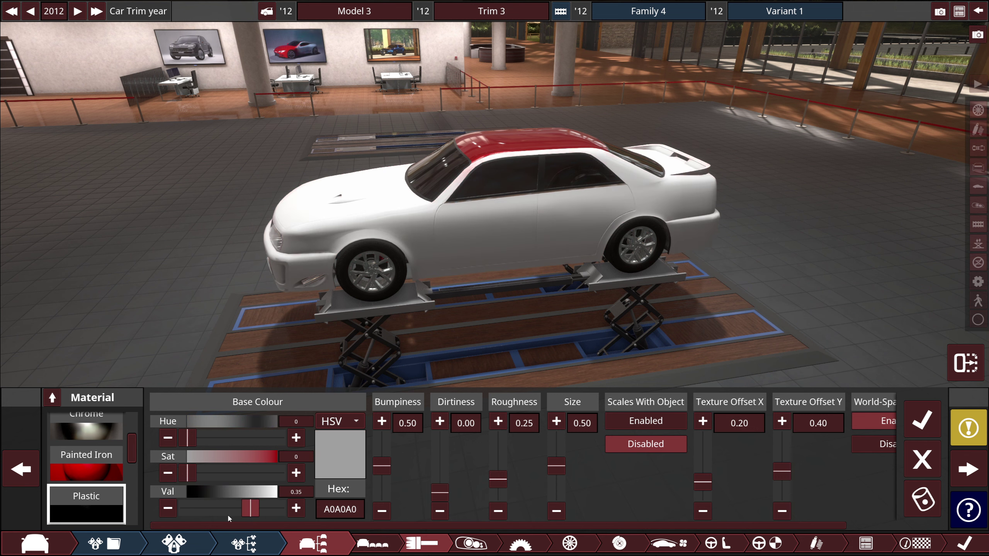
drag(228, 519, 323, 513)
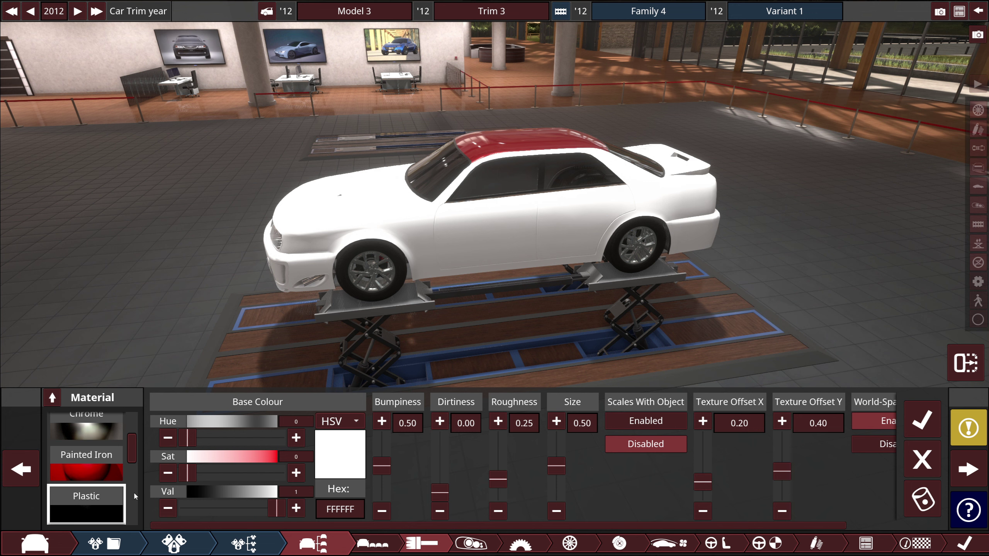
scroll(105, 500, up, 1)
click(104, 502)
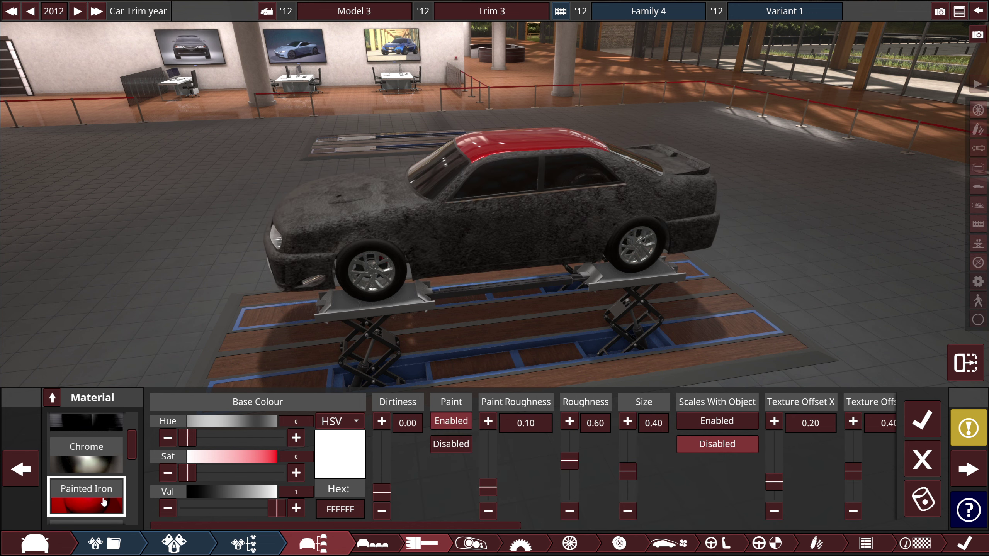
Step: Set the Painted Iron roughness to 1.00 and try a different material on the body
scroll(104, 502, up, 2)
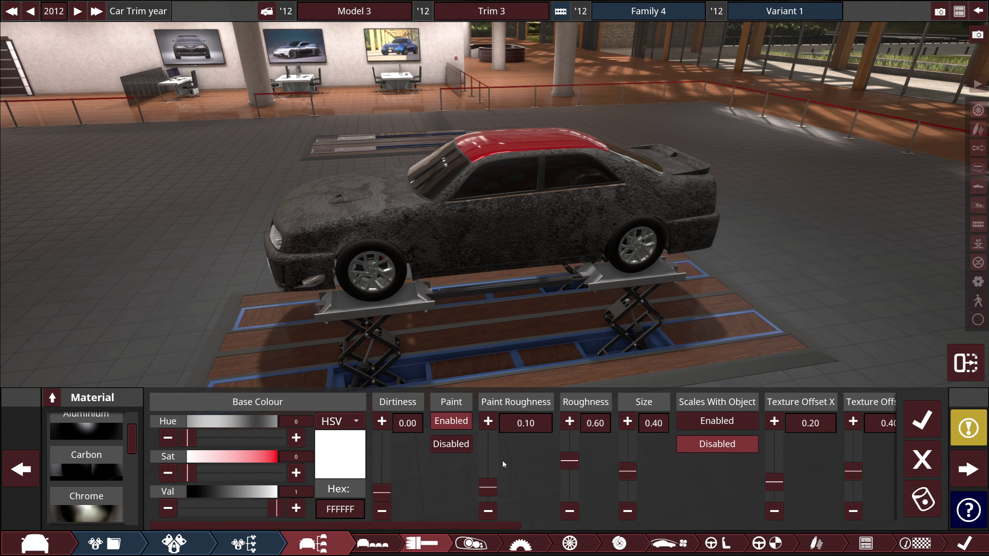
drag(571, 463, 569, 421)
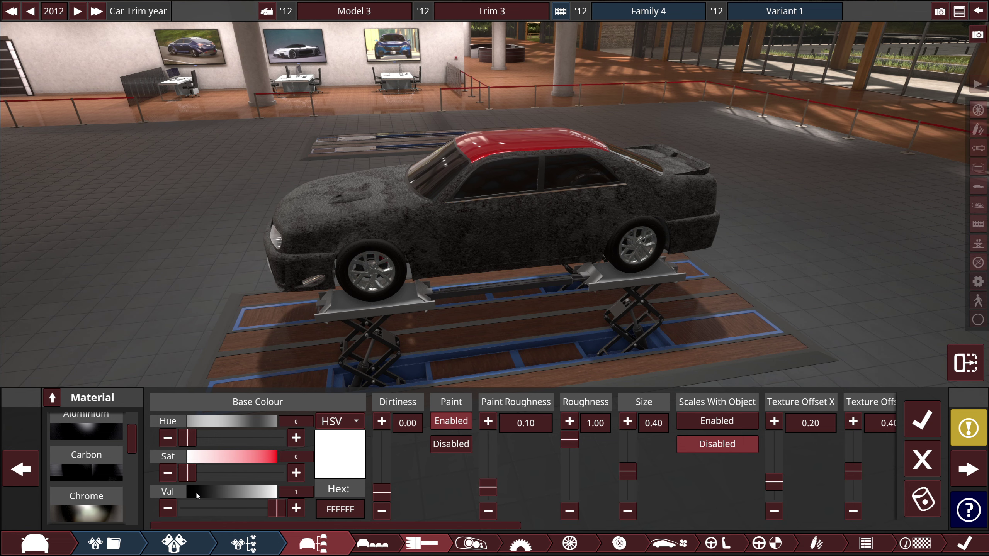
scroll(89, 467, up, 1)
click(93, 466)
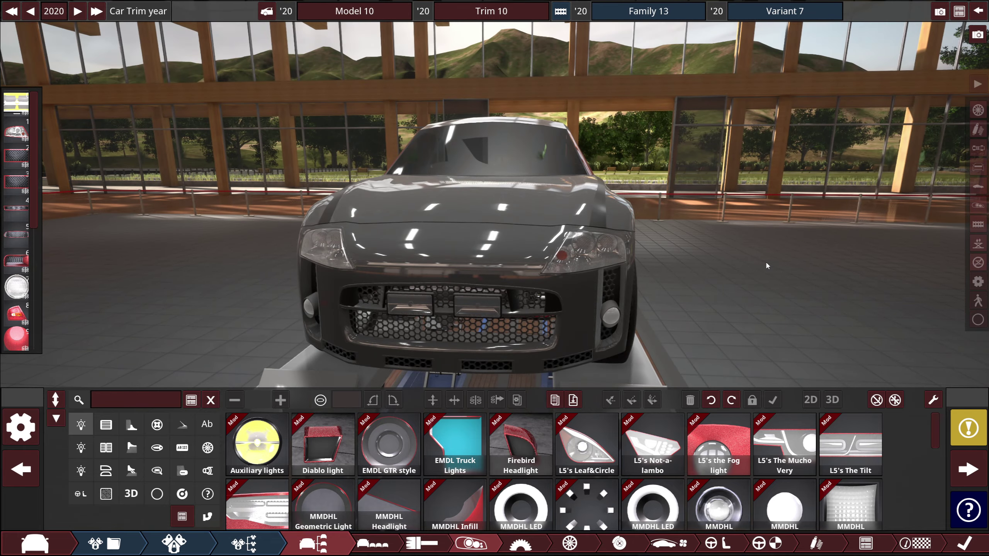
Step: Examine the dark coupe's headlights, grille and front bumper, as well as its rear end
drag(765, 262, 827, 257)
scroll(846, 239, up, 2)
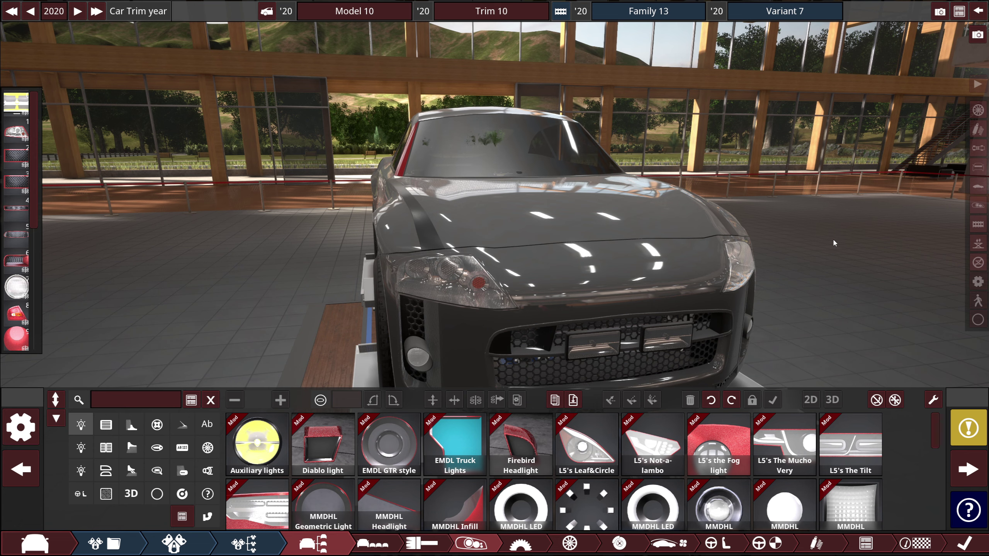
drag(834, 242, 789, 209)
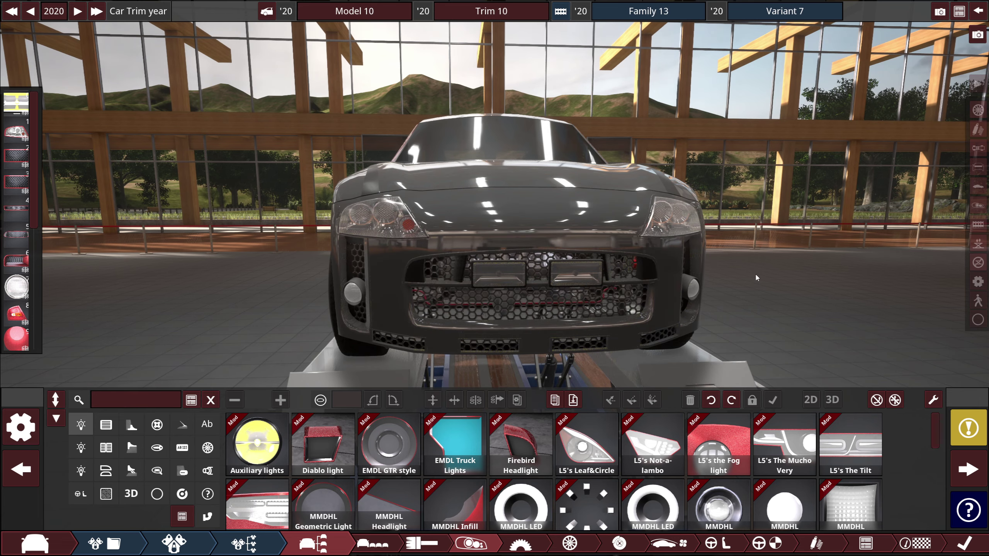
drag(755, 273, 367, 264)
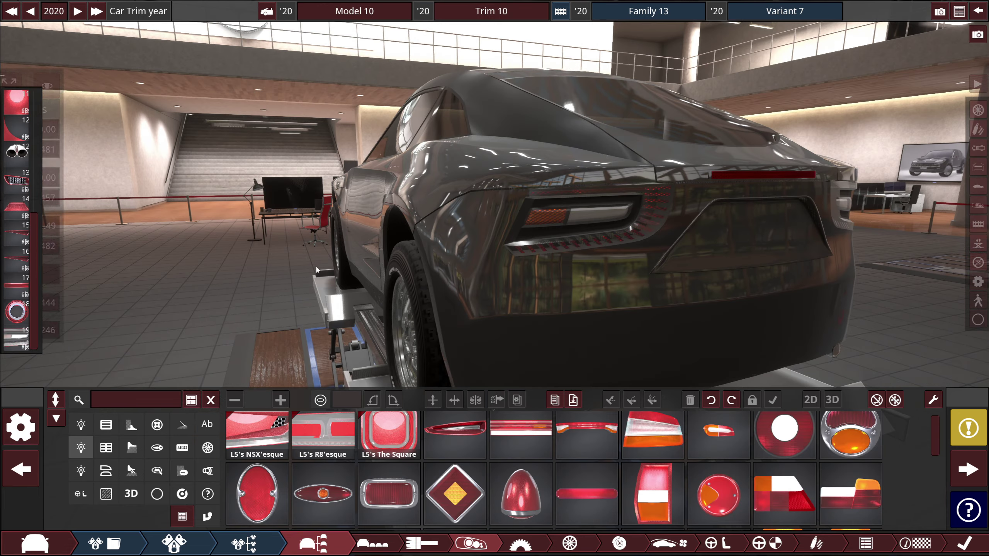
drag(327, 276, 305, 256)
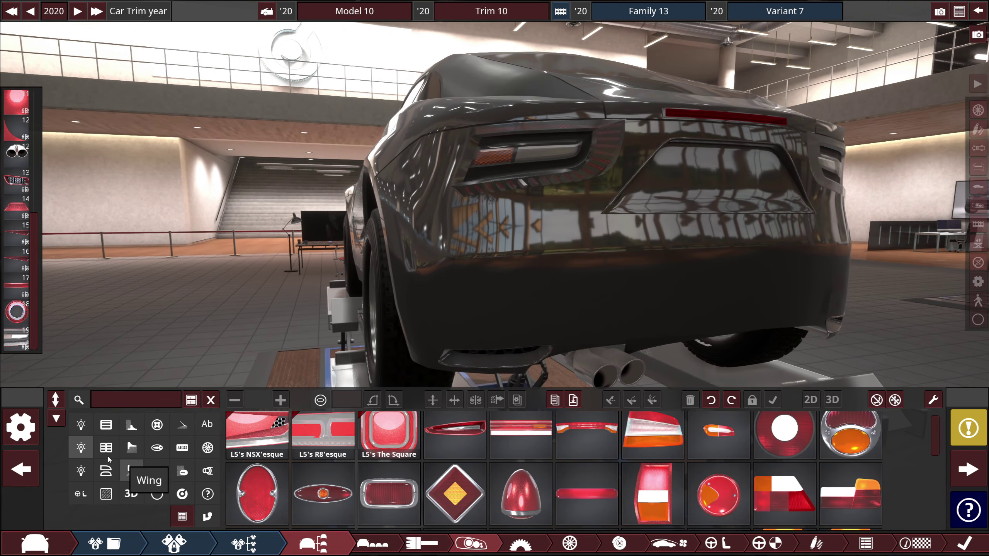
Step: Browse the vent and tail light fixtures and their variants for parts suited to the rear
click(110, 453)
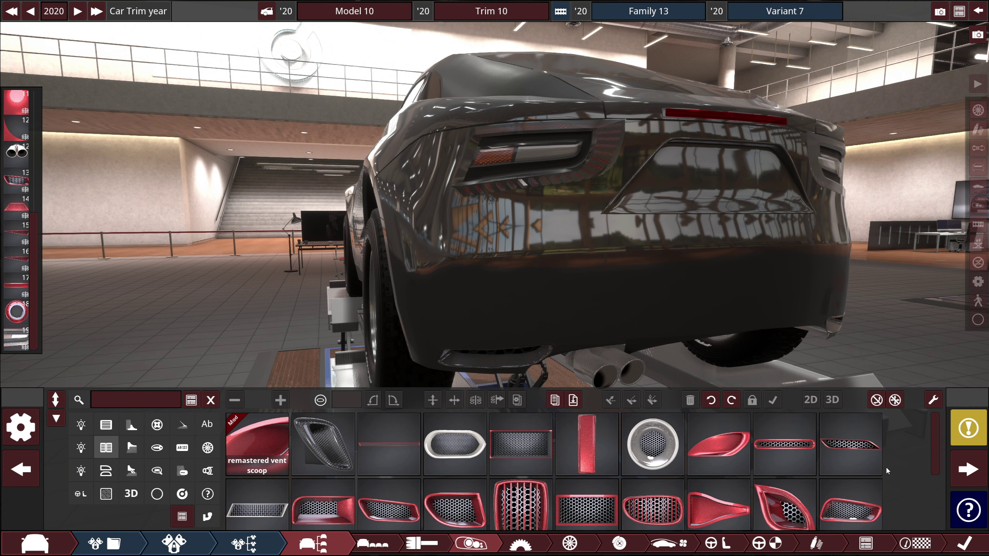
mouse_move(878, 443)
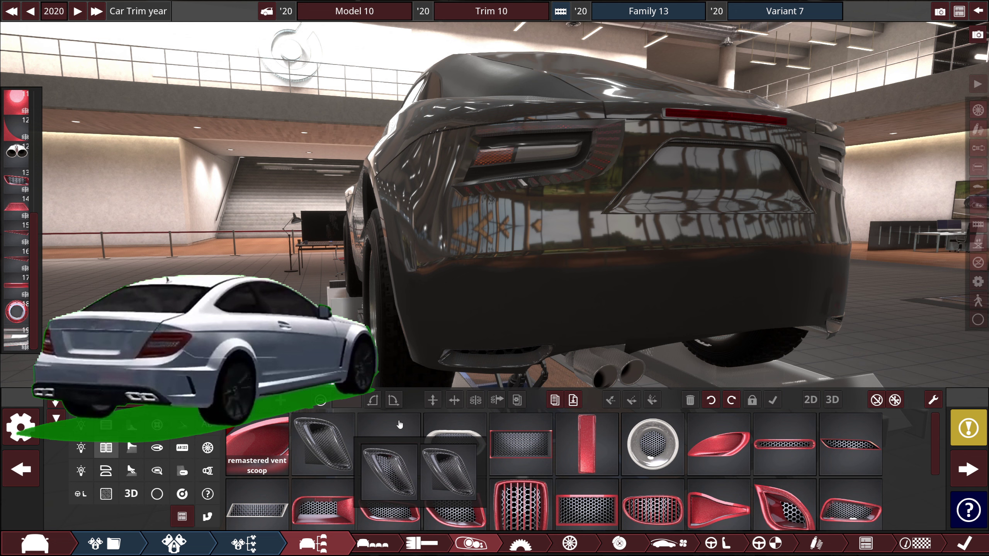
scroll(434, 425, down, 1)
mouse_move(434, 424)
scroll(892, 442, down, 10)
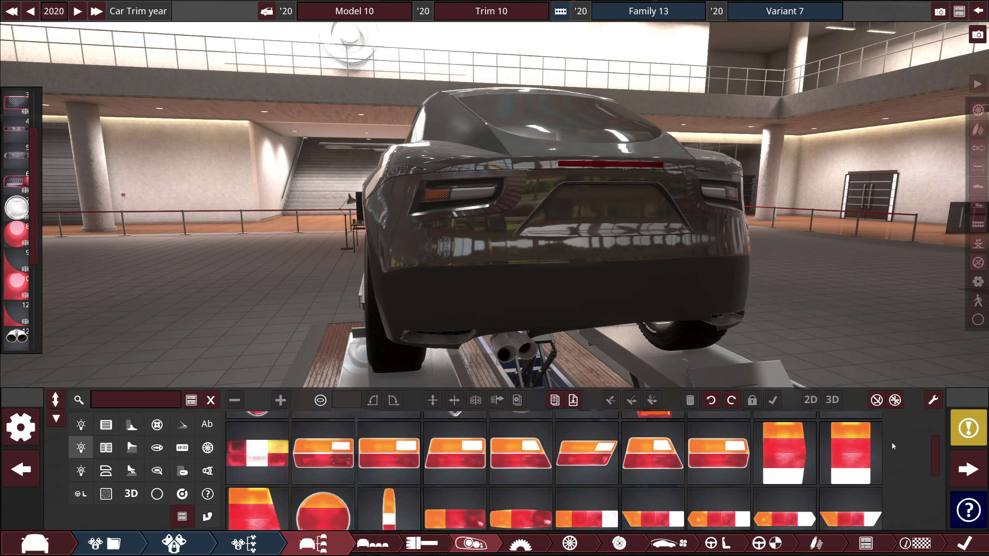
scroll(891, 442, down, 5)
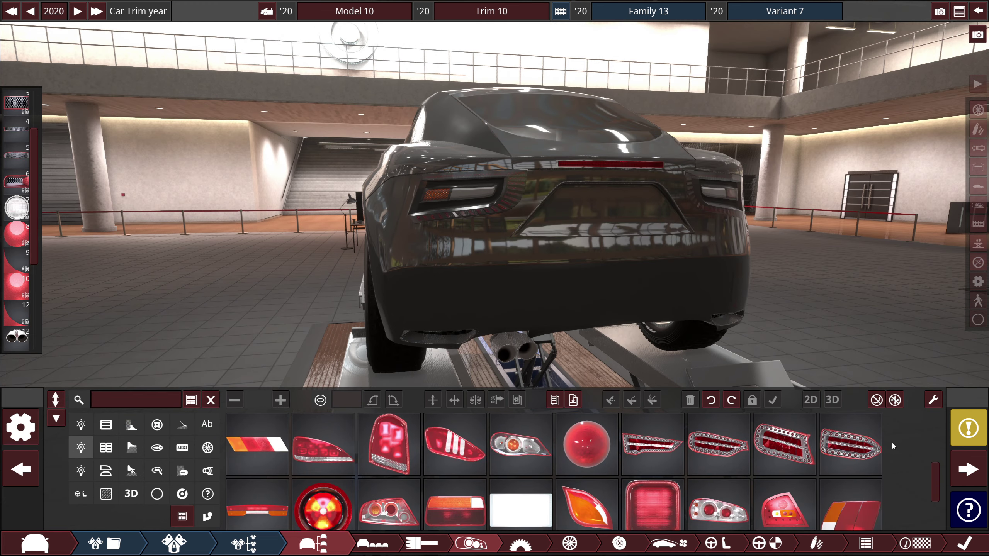
mouse_move(325, 460)
Step: Flip the rear light fixtures horizontally and shift them outward along the car's rear
click(501, 215)
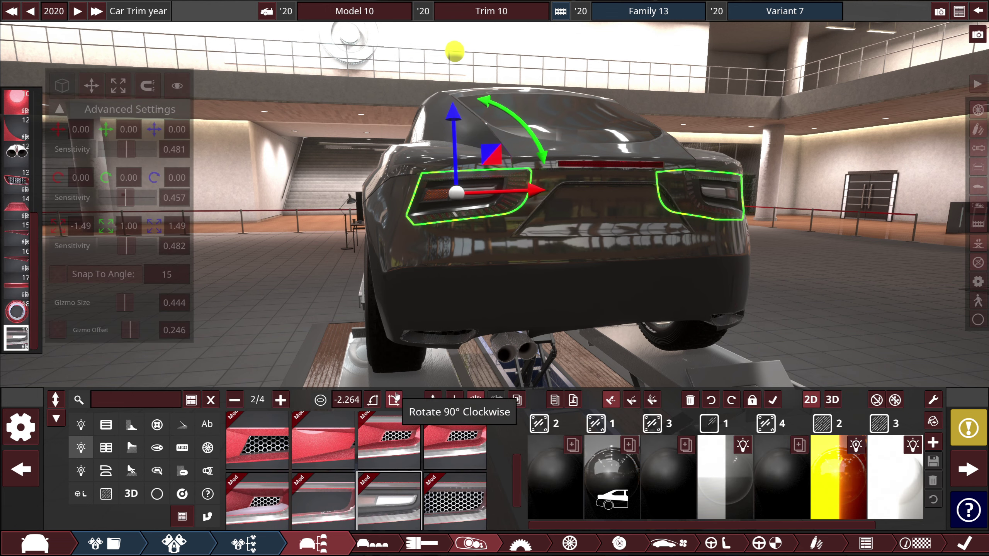
click(432, 401)
click(365, 290)
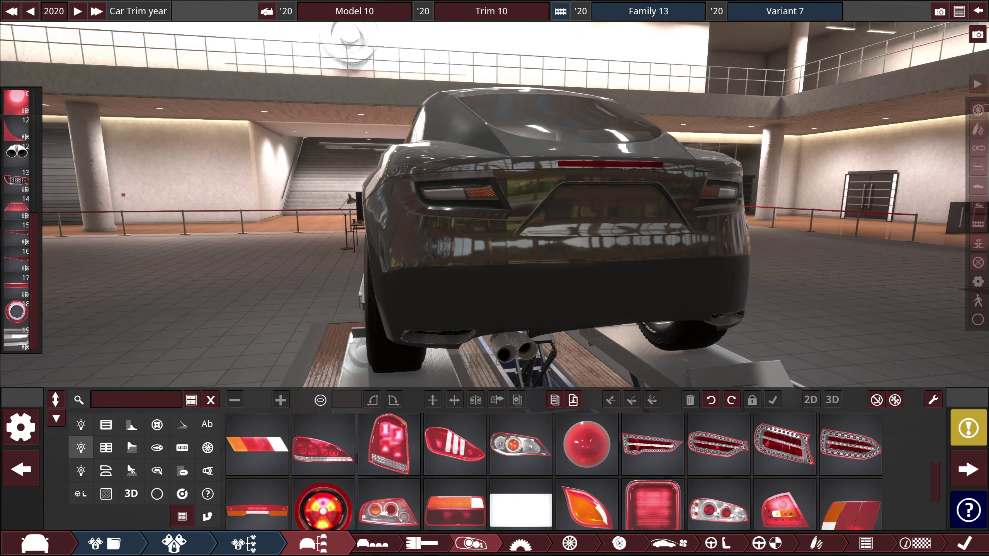
click(475, 200)
drag(526, 190, 507, 191)
click(506, 225)
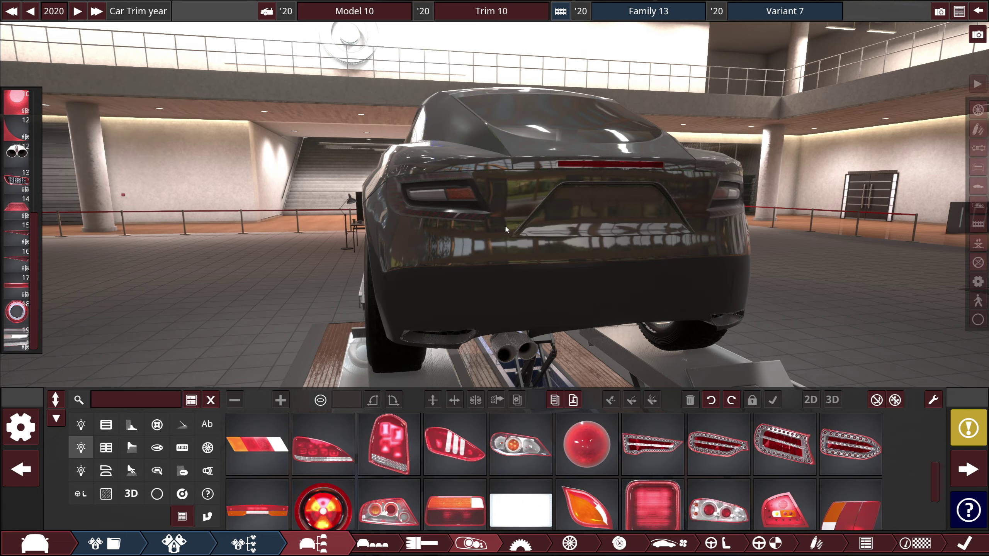
Step: Widen the flipped rear lights to a horizontal scale of 1.85 and nudge them slightly toward the car's centre
drag(505, 226, 571, 223)
click(557, 197)
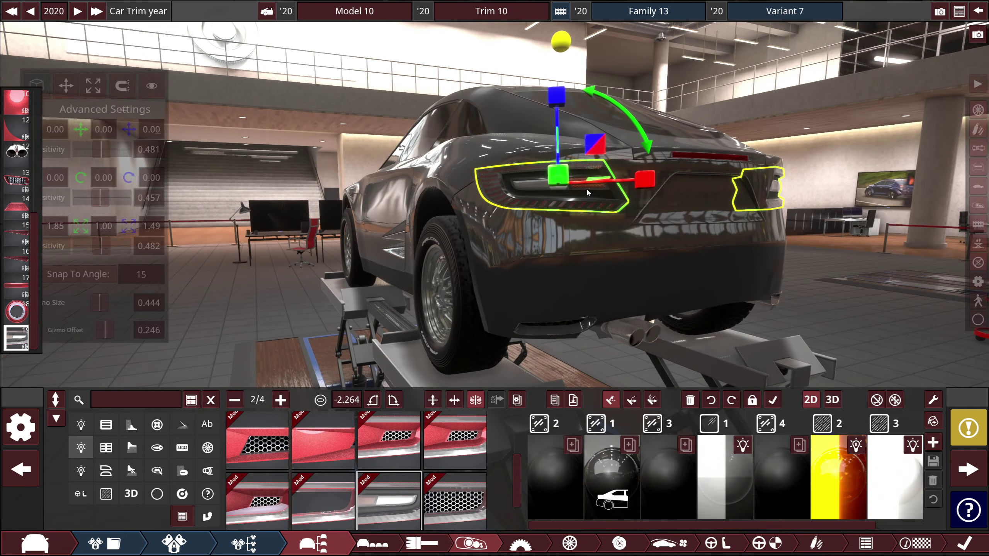
click(369, 292)
drag(369, 291, 409, 310)
click(600, 230)
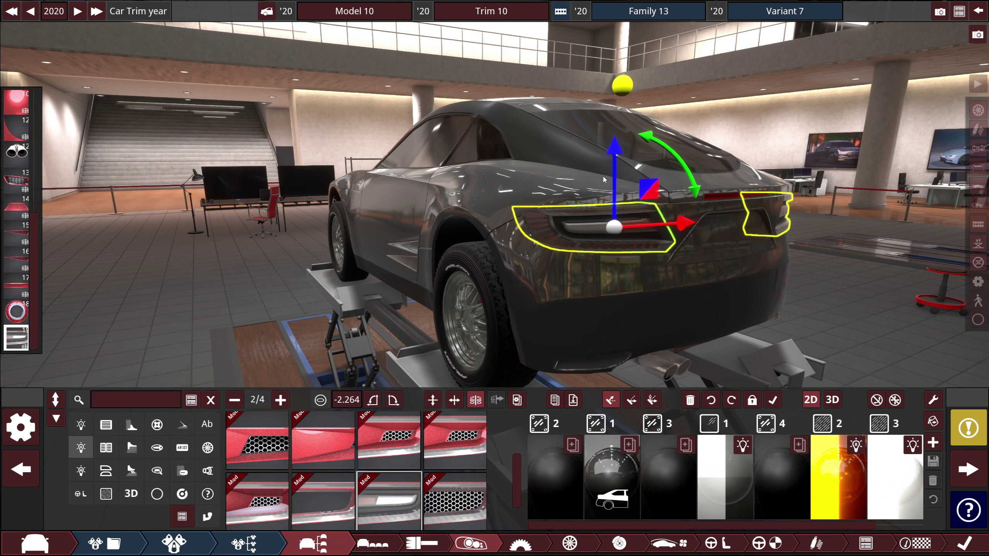
click(628, 88)
click(623, 85)
mouse_move(691, 221)
mouse_down()
mouse_move(676, 223)
mouse_move(696, 222)
mouse_up()
drag(461, 299, 419, 287)
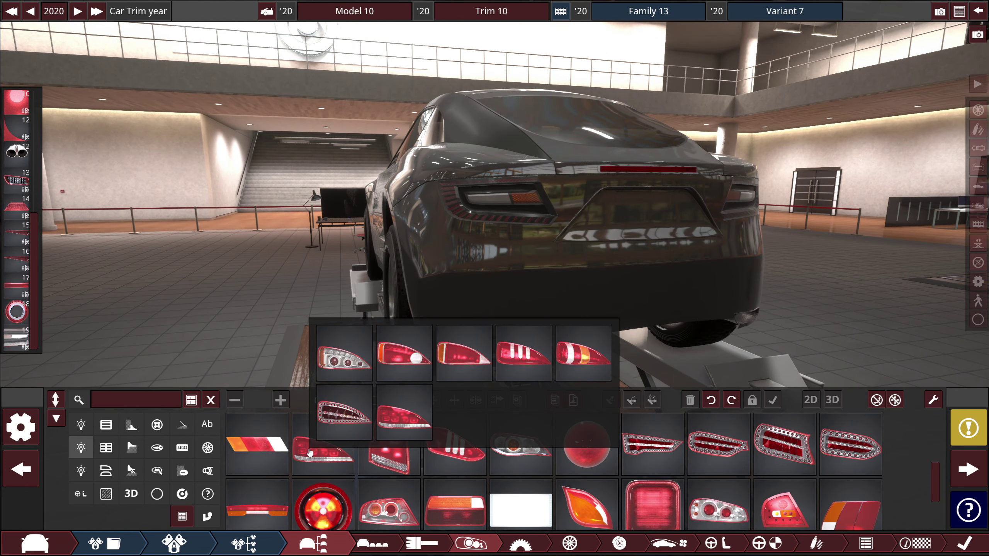
Step: Look through the complete tail light fixture list and the variants of individual lights
scroll(309, 452, down, 2)
mouse_move(255, 506)
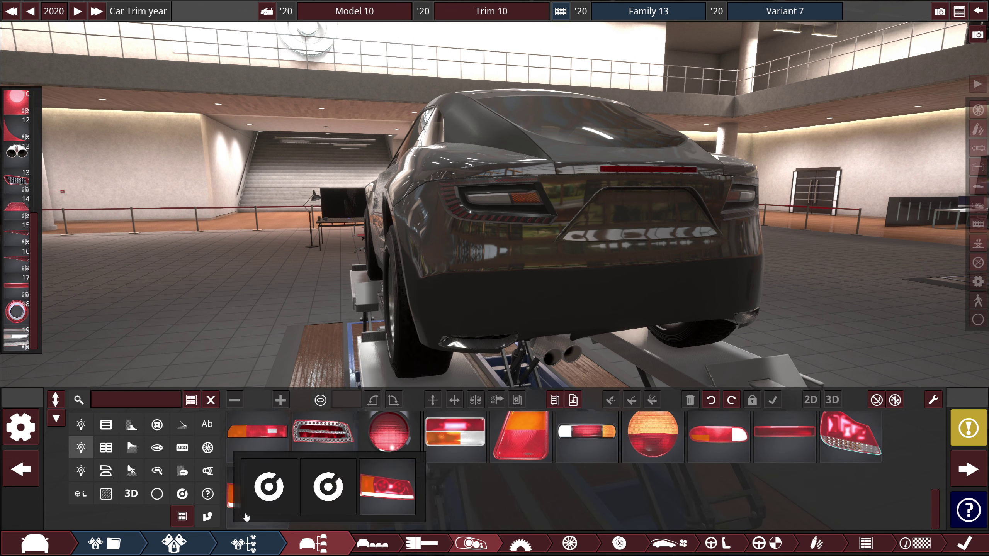
scroll(908, 476, up, 2)
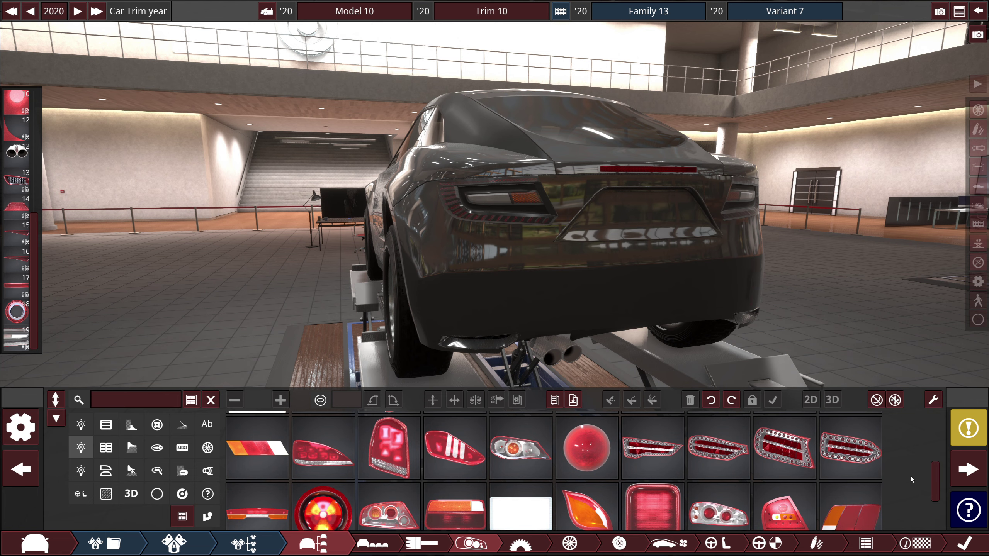
scroll(910, 474, up, 3)
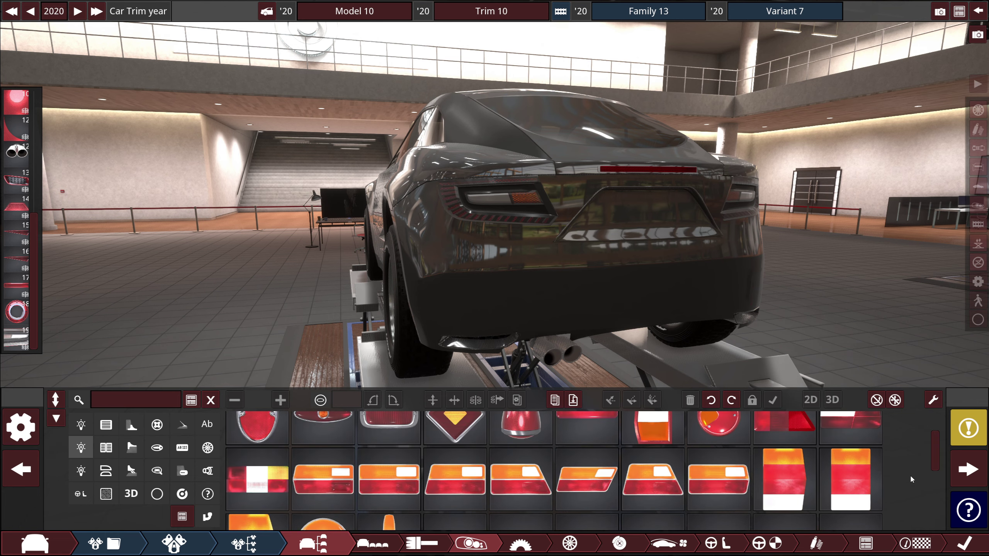
scroll(908, 475, up, 3)
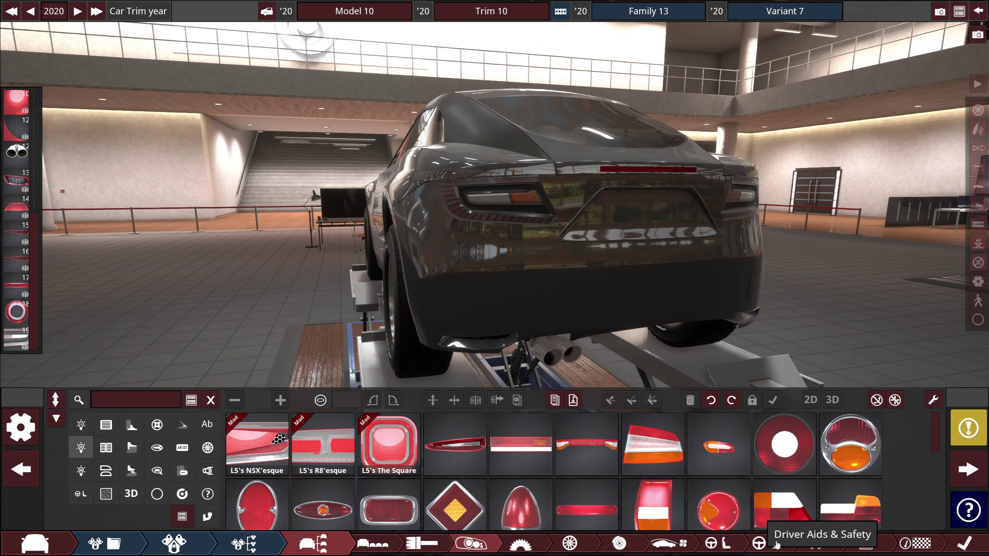
Step: Place the dark-red tail light variant with a clear lower strip on the car's rear, below the existing lights
scroll(338, 452, down, 1)
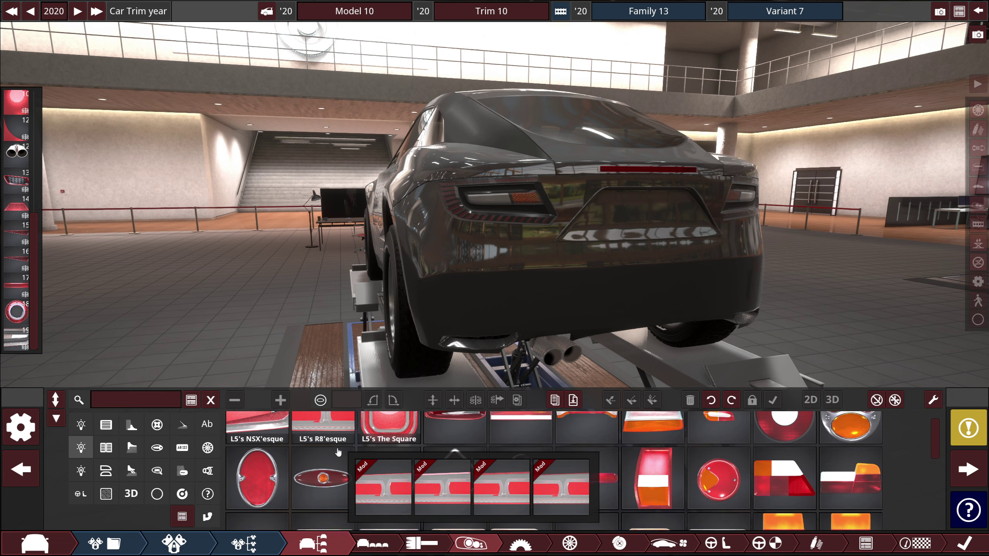
scroll(338, 452, down, 2)
mouse_move(362, 489)
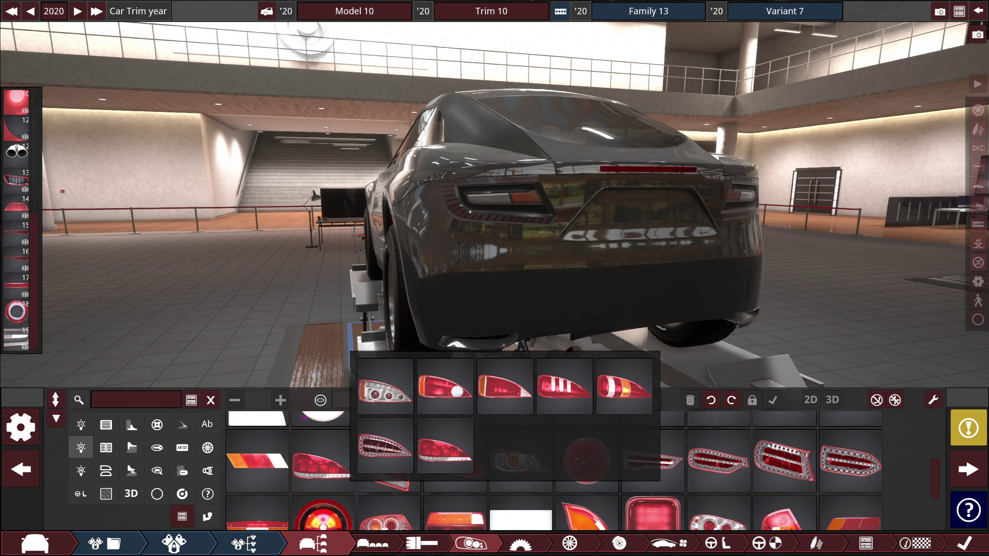
click(445, 448)
click(492, 258)
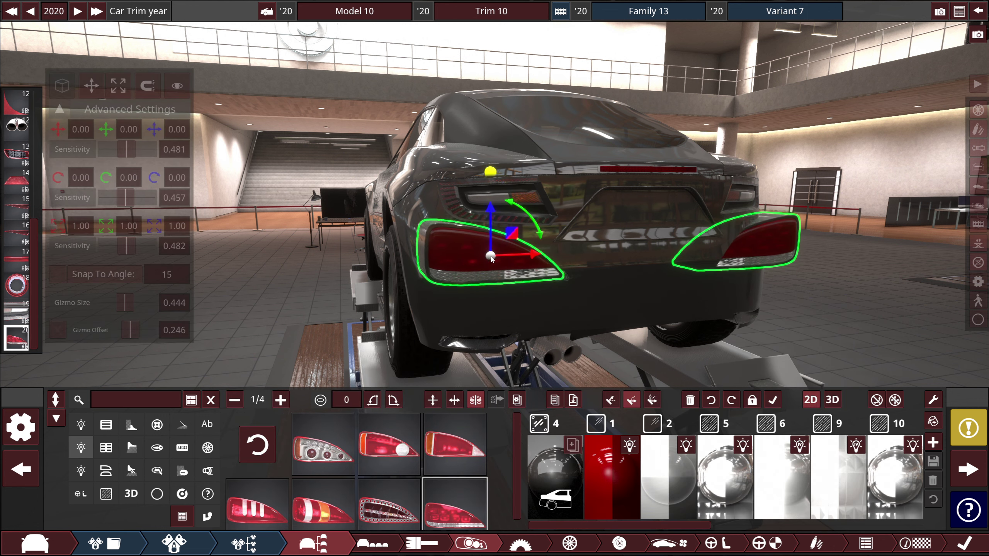
Step: Rotate the new tail lights upright to -88.22 degrees and scale them to 1.13 by 0.54
drag(529, 214, 544, 291)
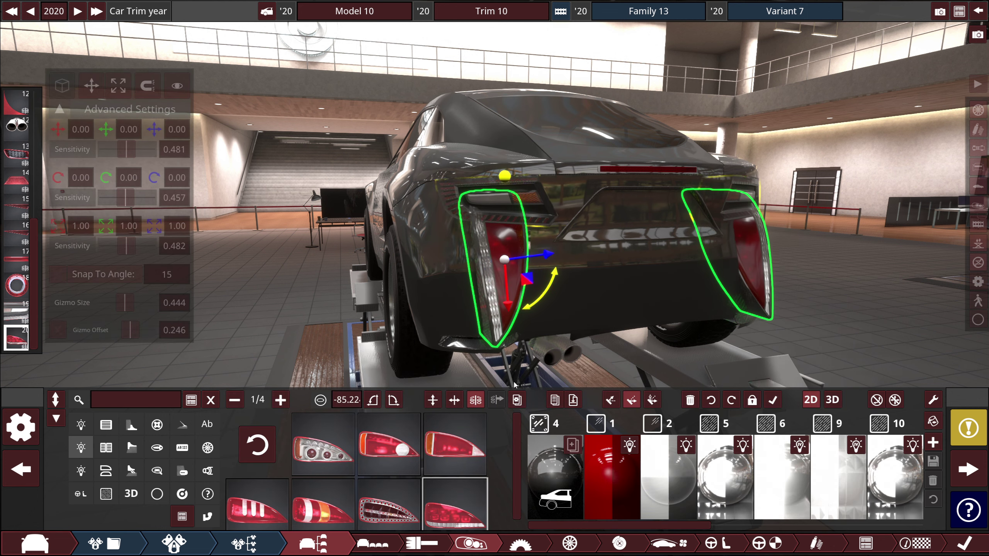
click(370, 401)
drag(528, 259, 312, 282)
click(312, 282)
click(409, 279)
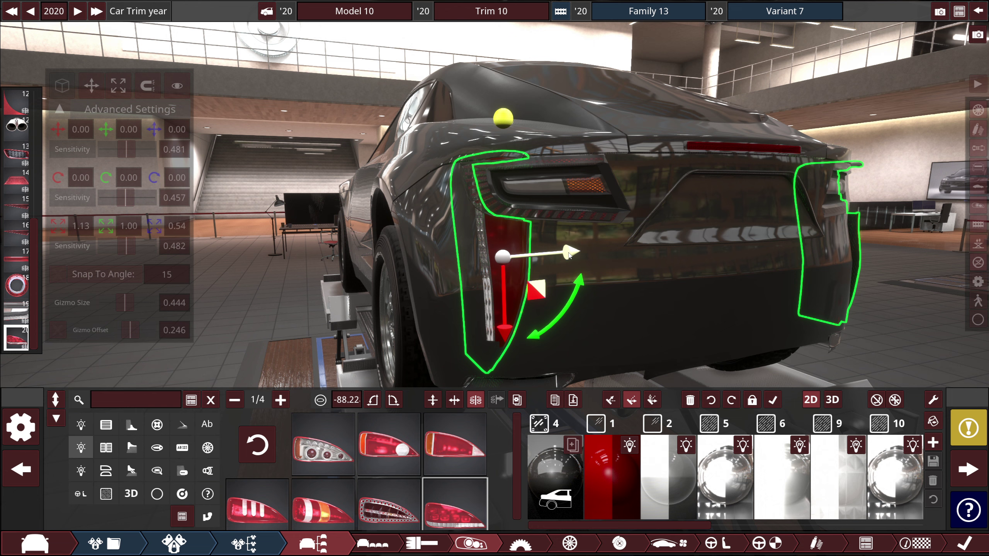
Step: Shift the upright tail lights outward toward the rear corners of the car and deselect them
drag(561, 252, 369, 254)
click(338, 255)
click(480, 252)
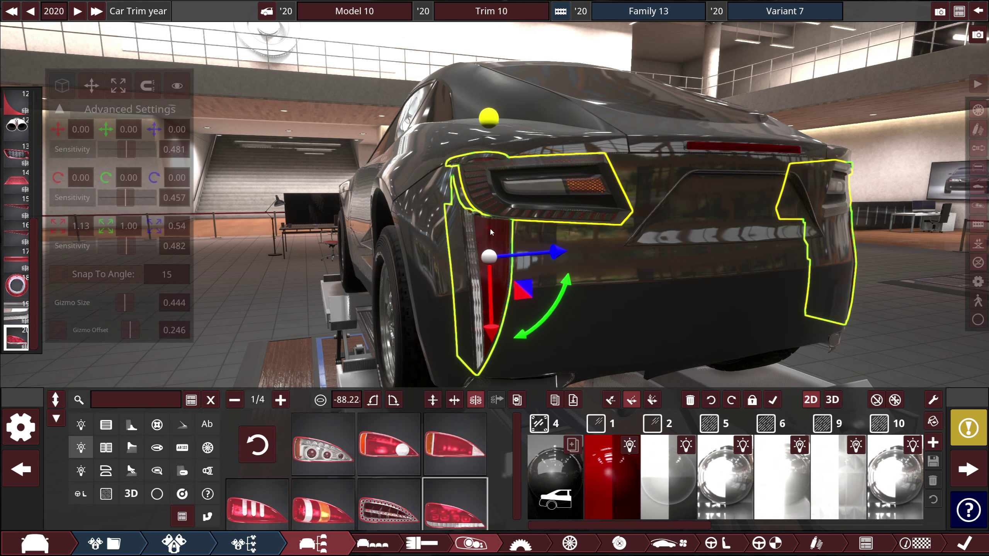
click(242, 292)
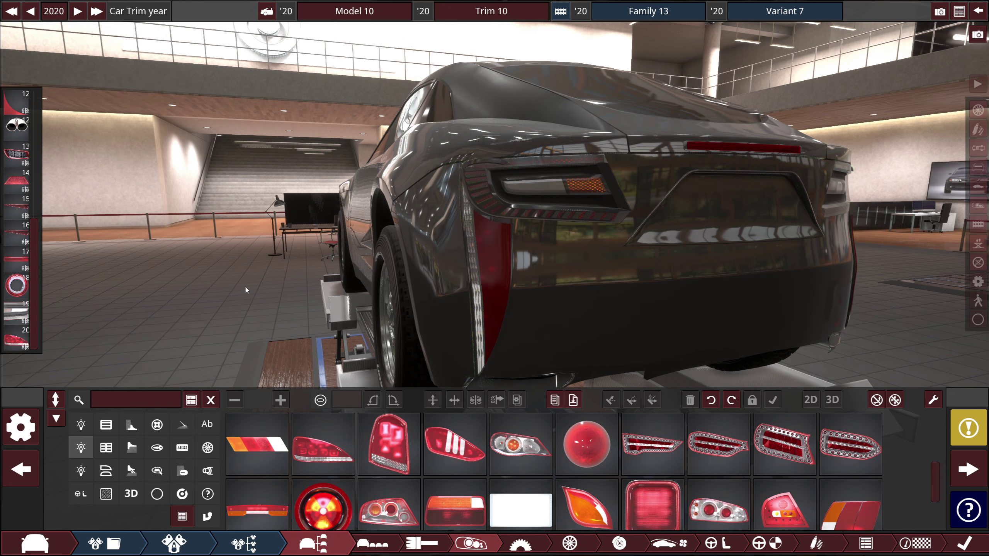
Step: Bring the wide upper rear lights forward in the layer order to layer 2 of 4, where they overlap the upright lights
click(541, 210)
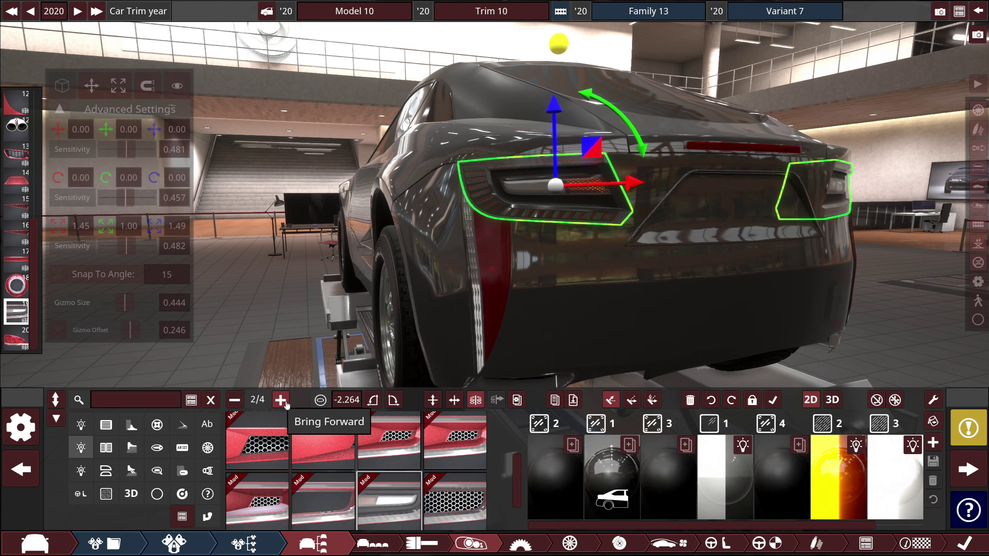
drag(506, 253, 627, 228)
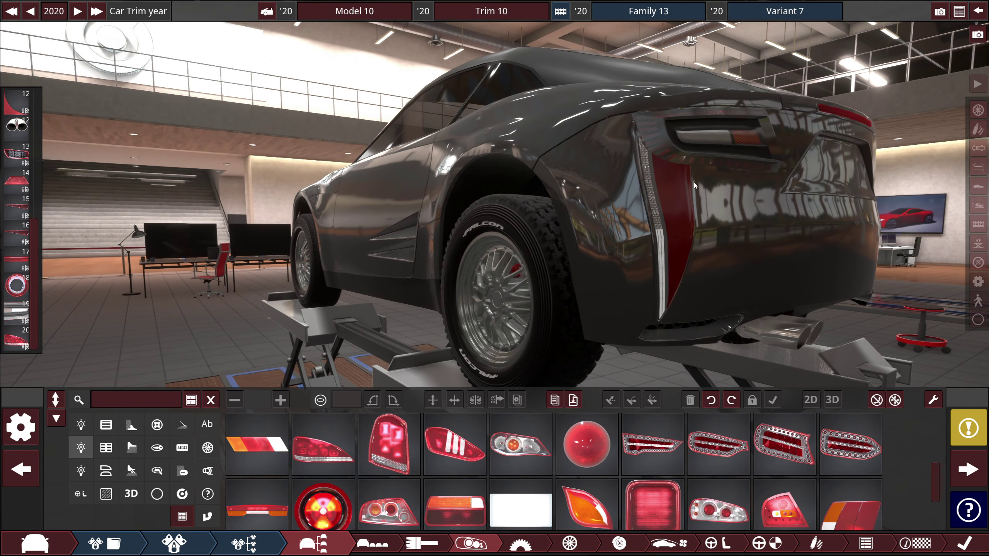
click(671, 168)
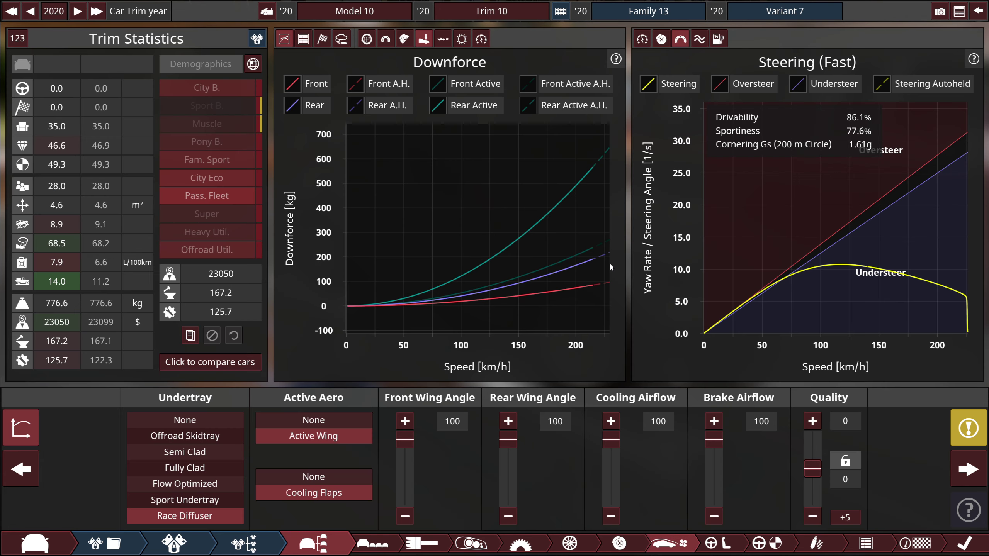
Step: Check the downforce graph, return to the fixtures and examine the car's wings, lights and fender vents from all sides
mouse_move(575, 275)
click(472, 543)
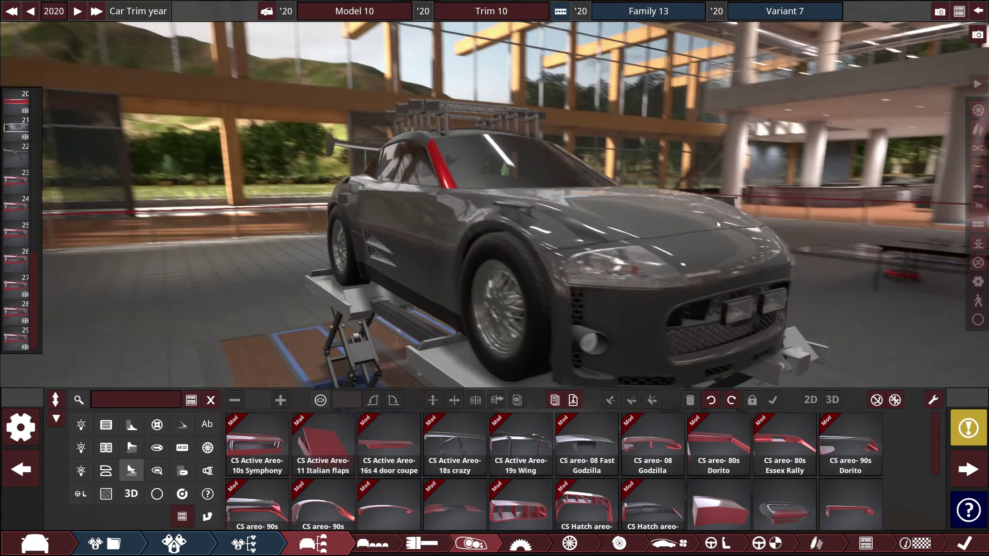
drag(718, 225, 656, 205)
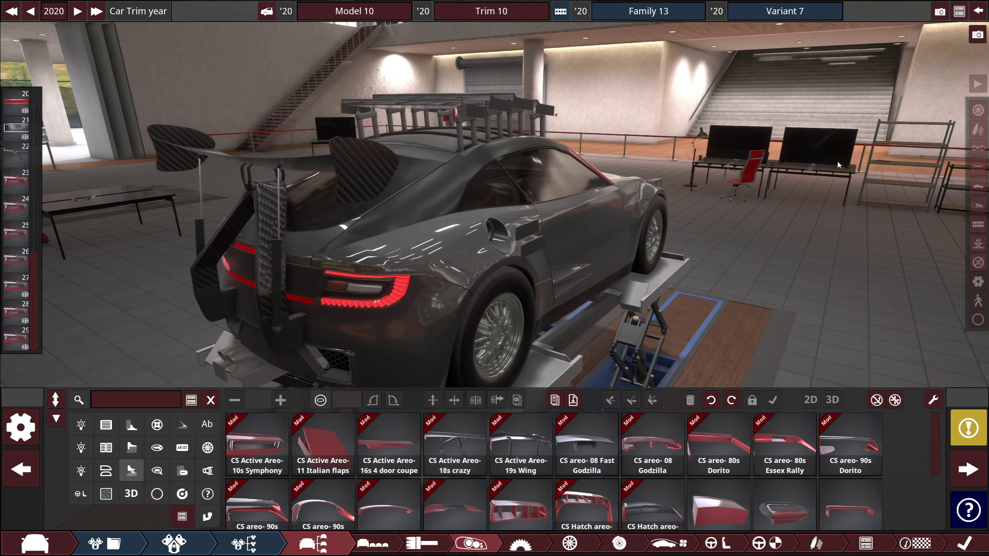
drag(838, 165, 642, 122)
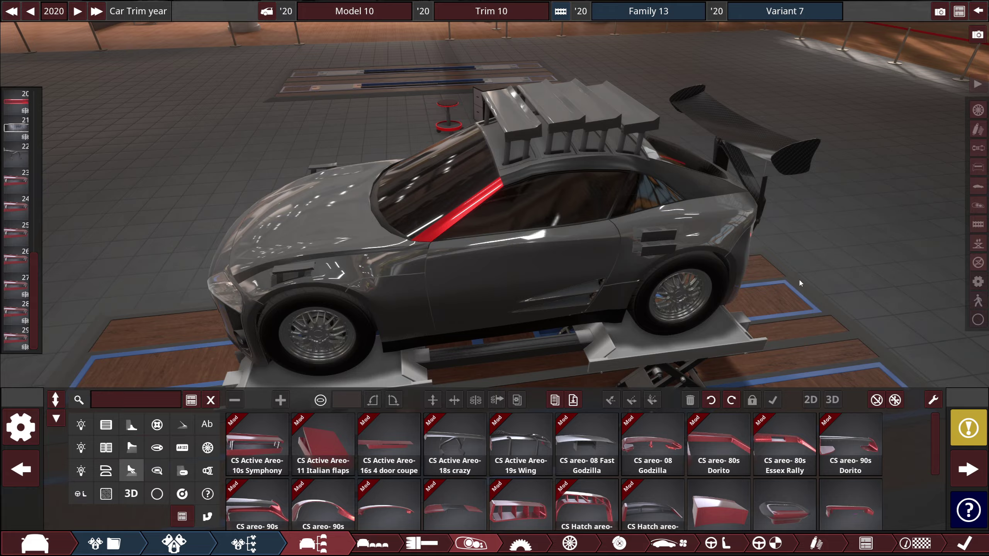
drag(800, 283, 925, 342)
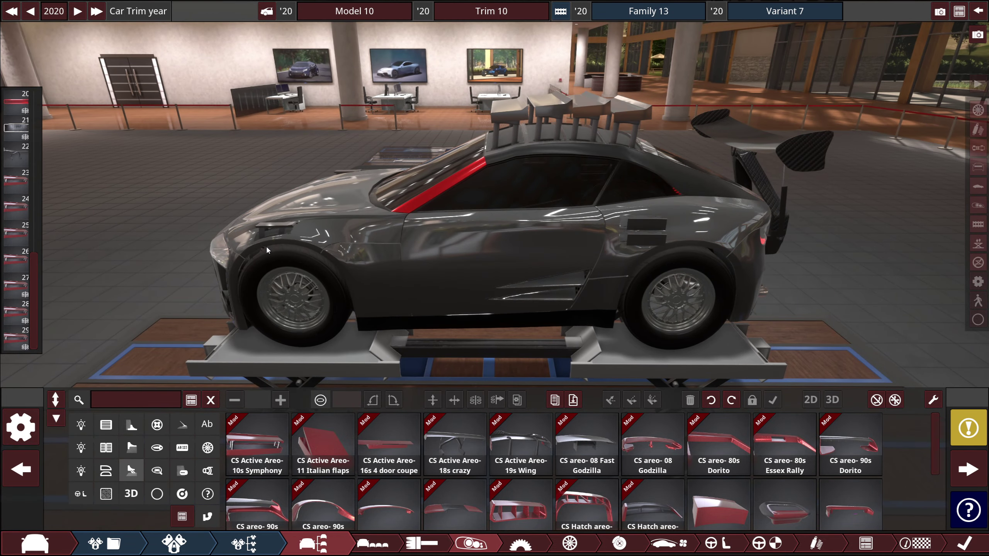
click(276, 235)
key(Escape)
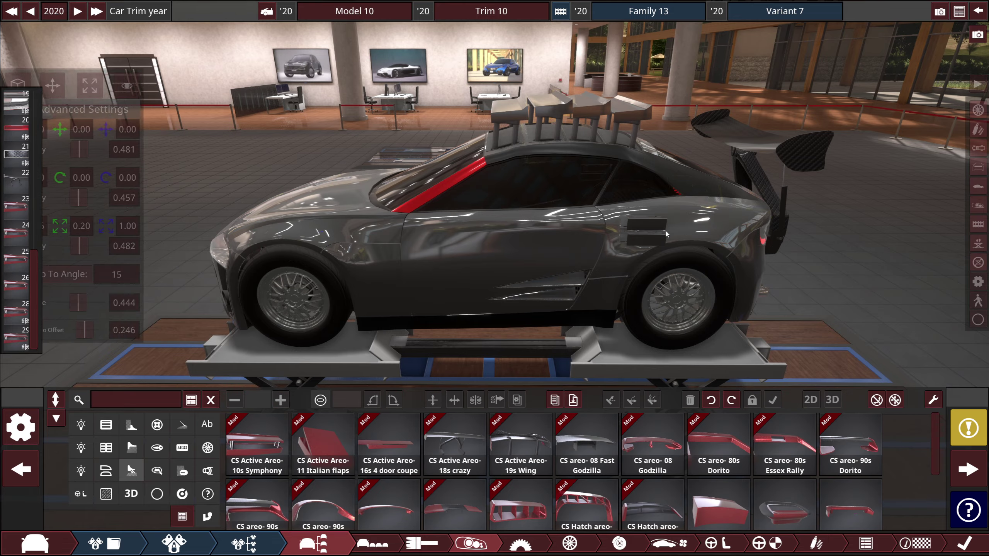
click(646, 220)
key(Escape)
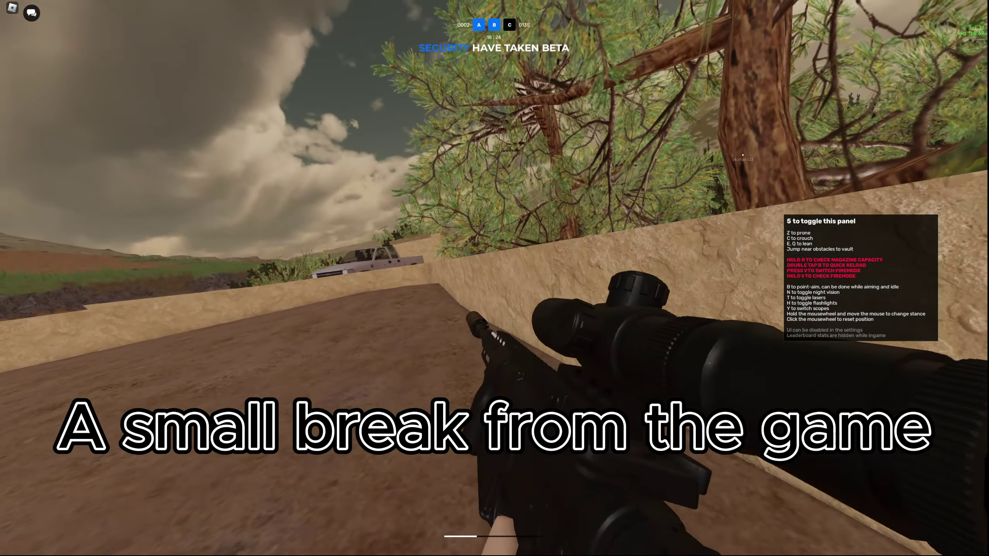
key(r)
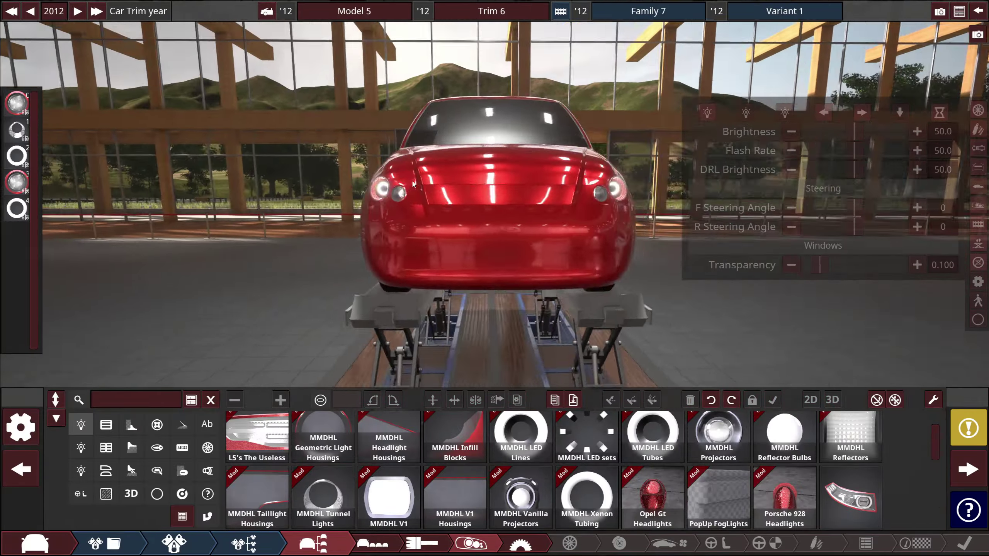
Step: Fit a honeycomb grille across the red car's nose and cover part of it with a body-coloured patch
click(257, 437)
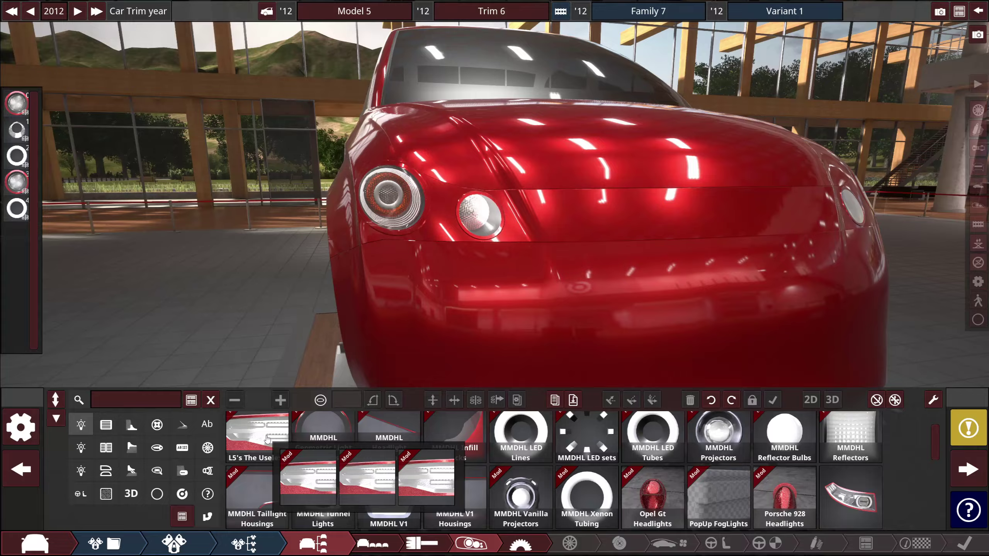
click(106, 424)
click(163, 498)
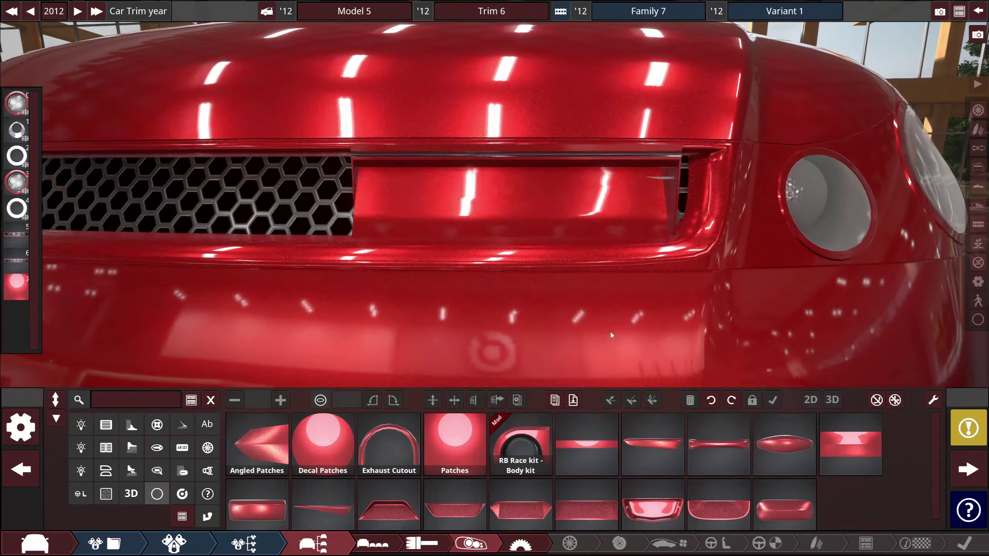